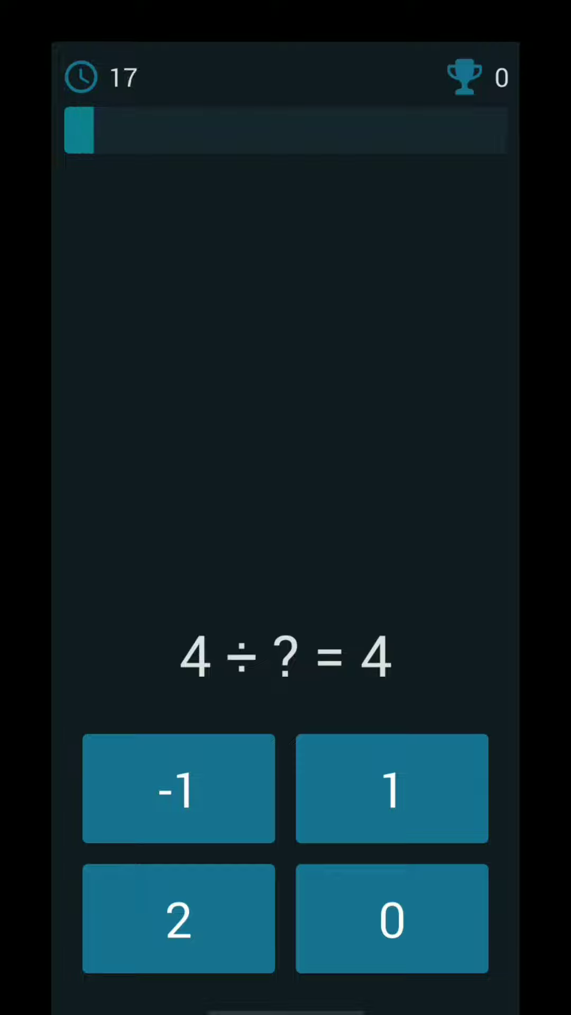
Answer 4 ÷ ? = 4, 3 + 2, 2 ÷ ? = 2, 5 + 2 and 3 × 5 with 1, 5, 1, 7, 15
left_click(423, 789)
left_click(178, 918)
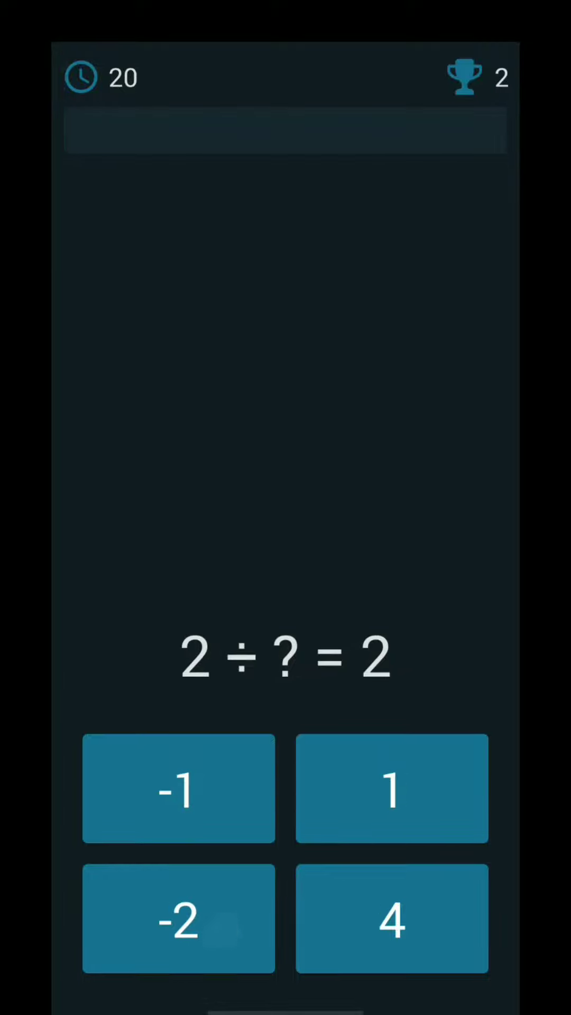
left_click(412, 793)
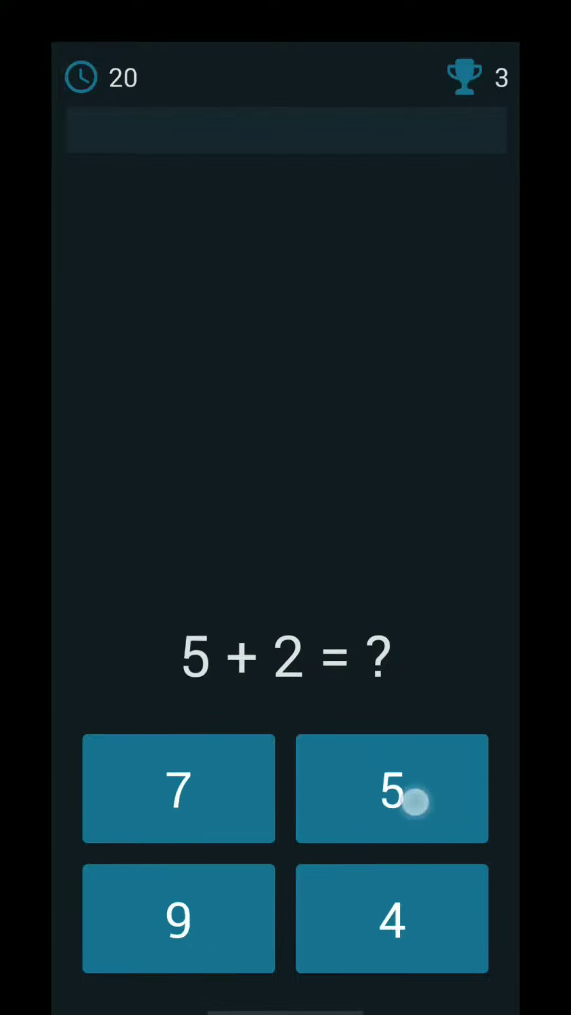
left_click(178, 788)
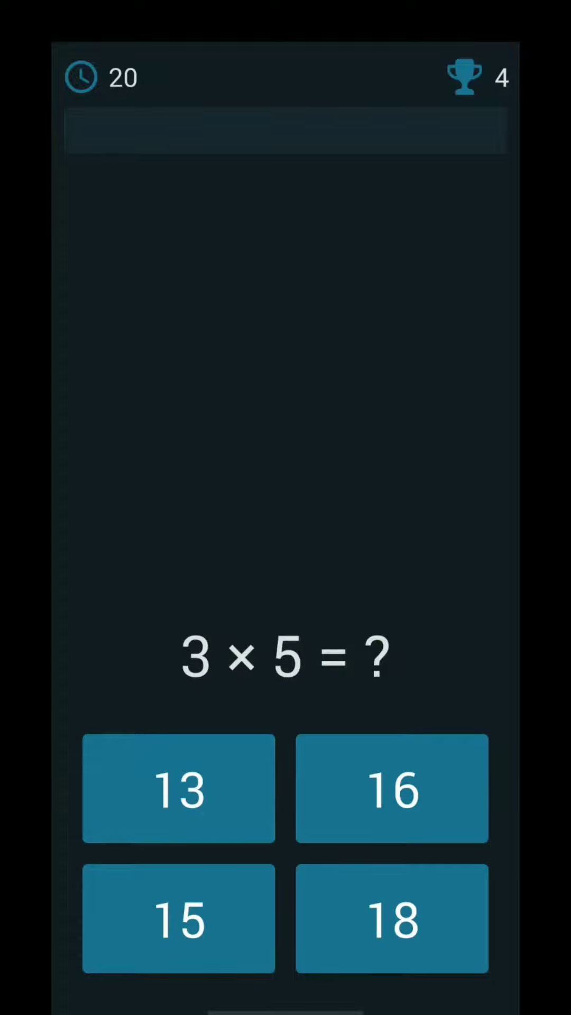
left_click(179, 918)
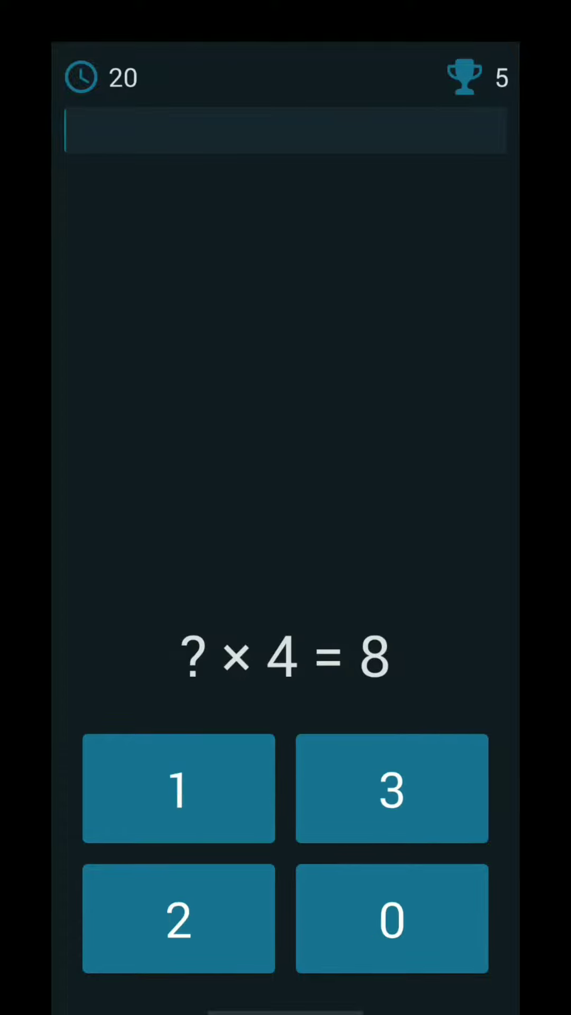
Answer ? × 4 = 8, ? - 4 = 3, 3 ÷ ? = 3 and 2 ÷ 2 with 2, 7, 1, 1
left_click(212, 917)
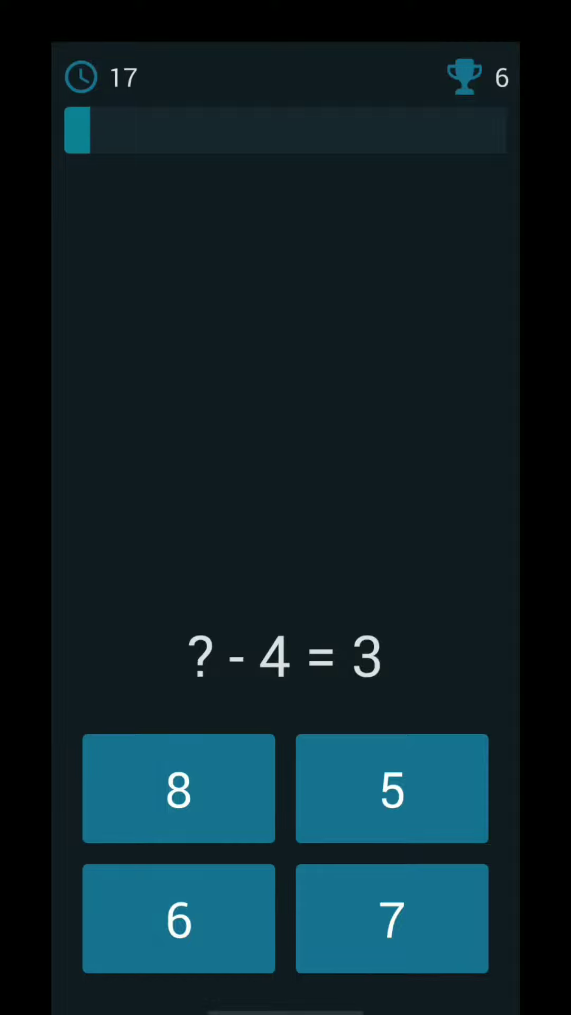
left_click(391, 919)
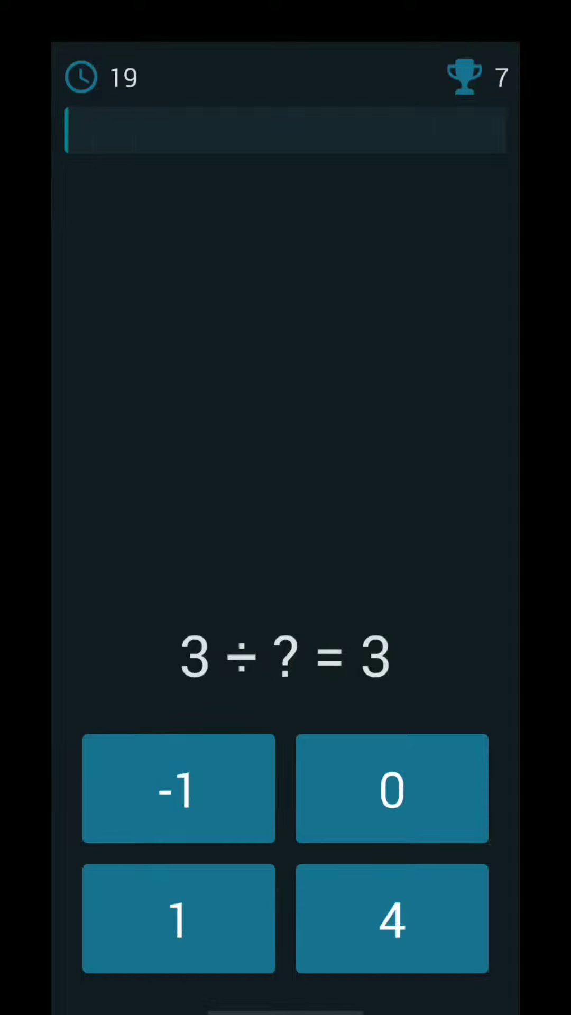
left_click(222, 916)
left_click(222, 918)
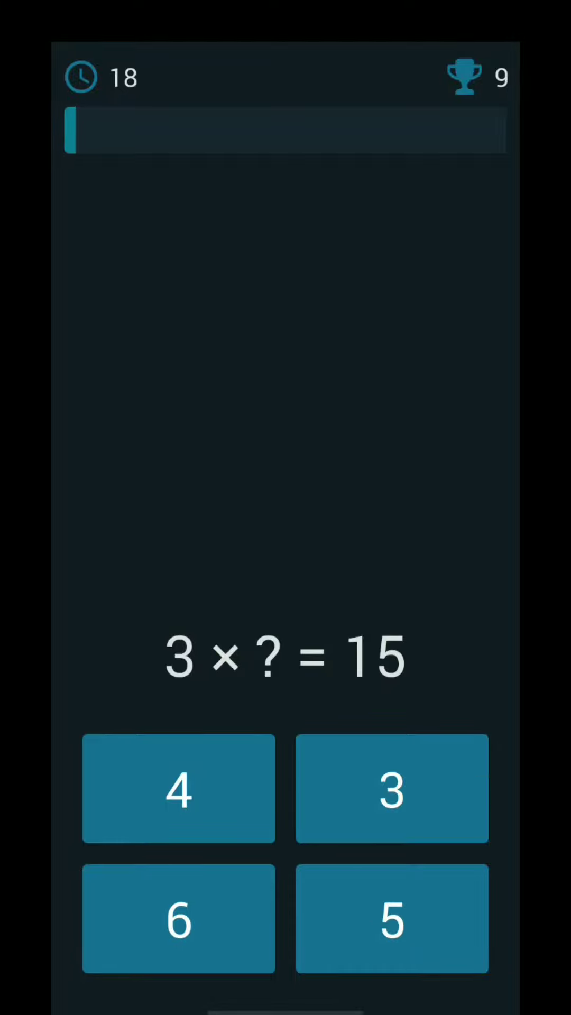
Answer the equations from 3 × ? = 15 onward with 5, 9, 5, 4, 1, 1 and 2
left_click(391, 918)
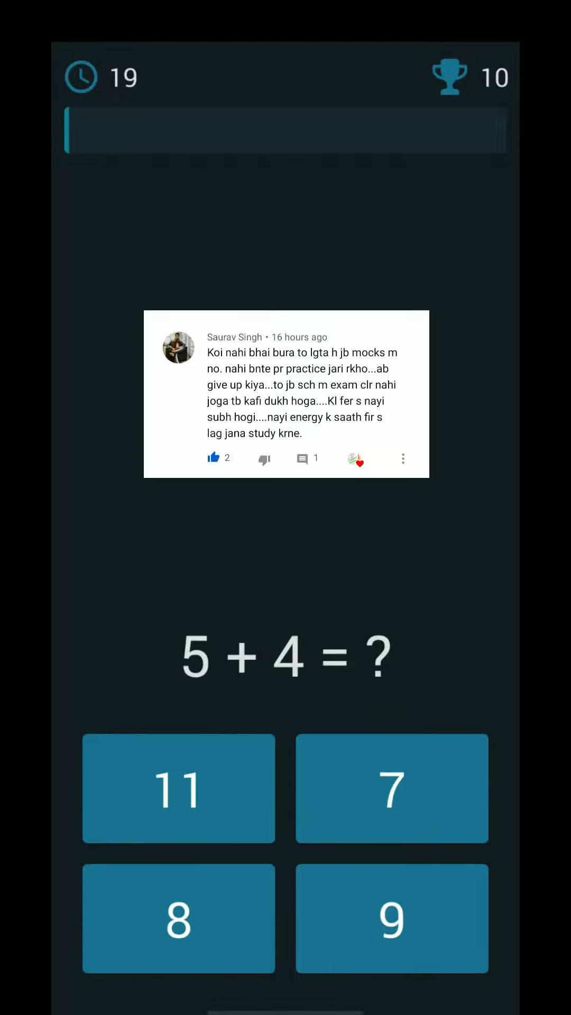
left_click(422, 929)
left_click(401, 799)
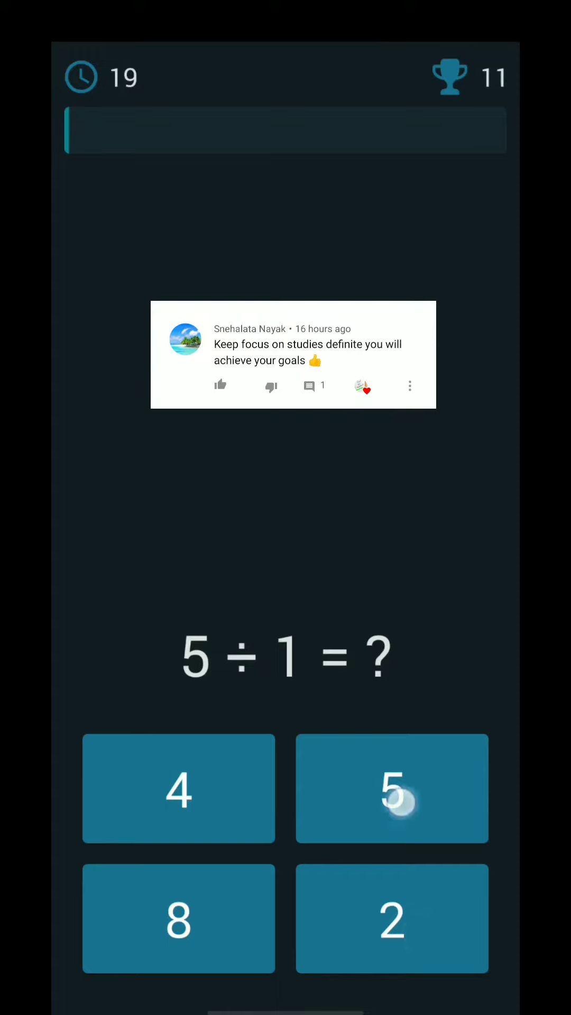
left_click(394, 797)
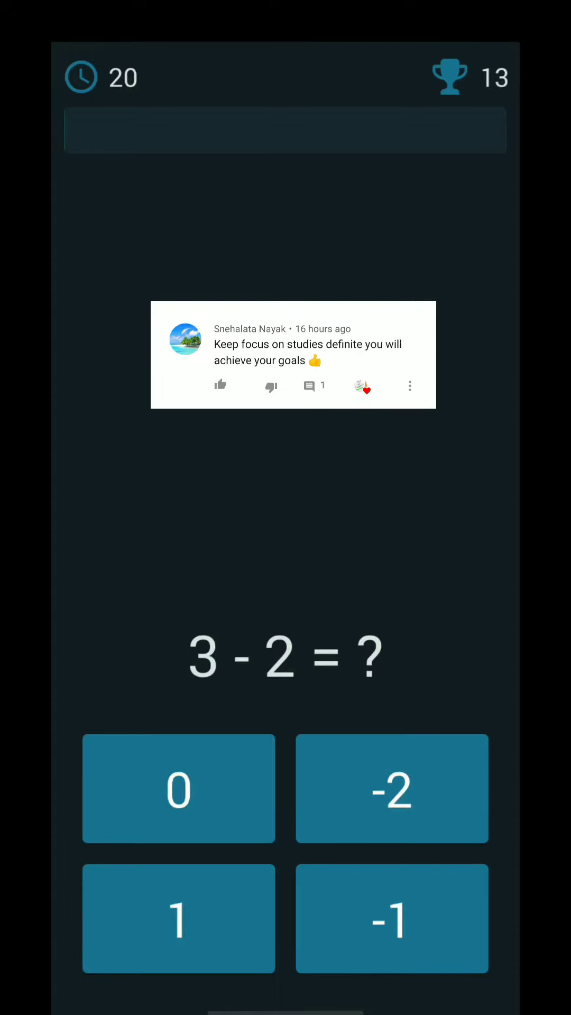
left_click(179, 918)
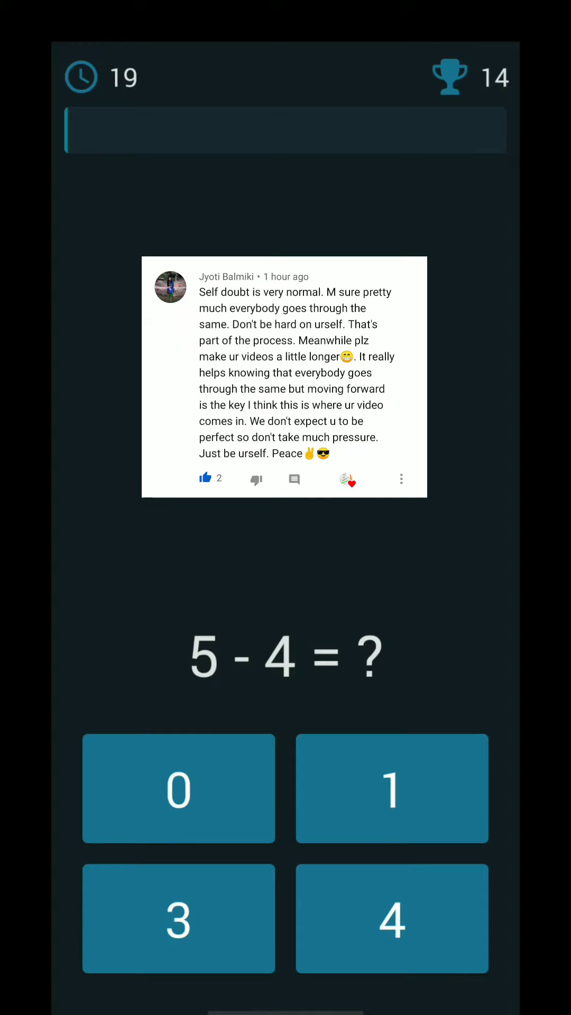
left_click(391, 789)
left_click(224, 922)
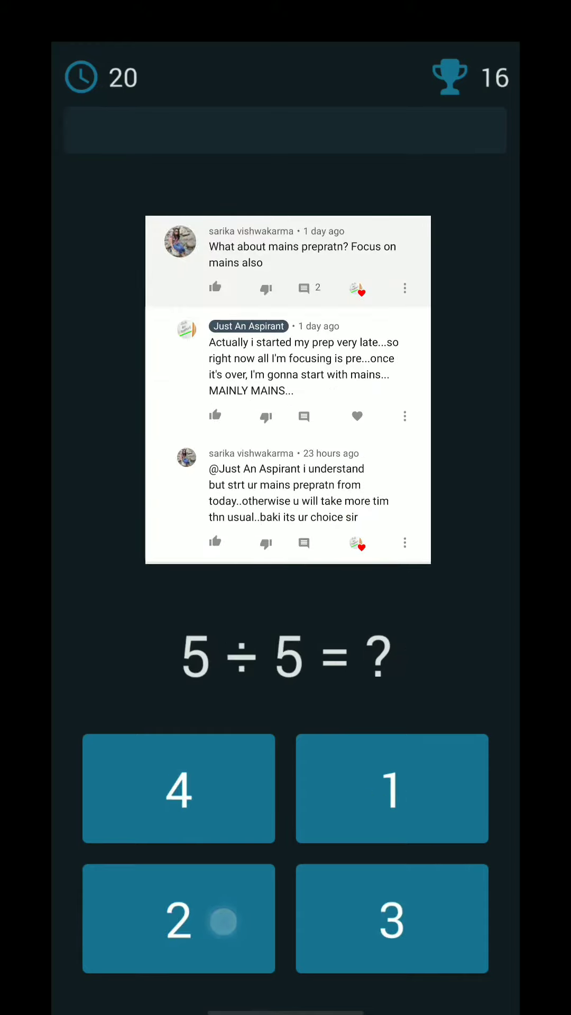
Answer the equations from 5 ÷ 5 onward with 1, 8, 10, 2, 6, 3, 5 and 8
left_click(391, 789)
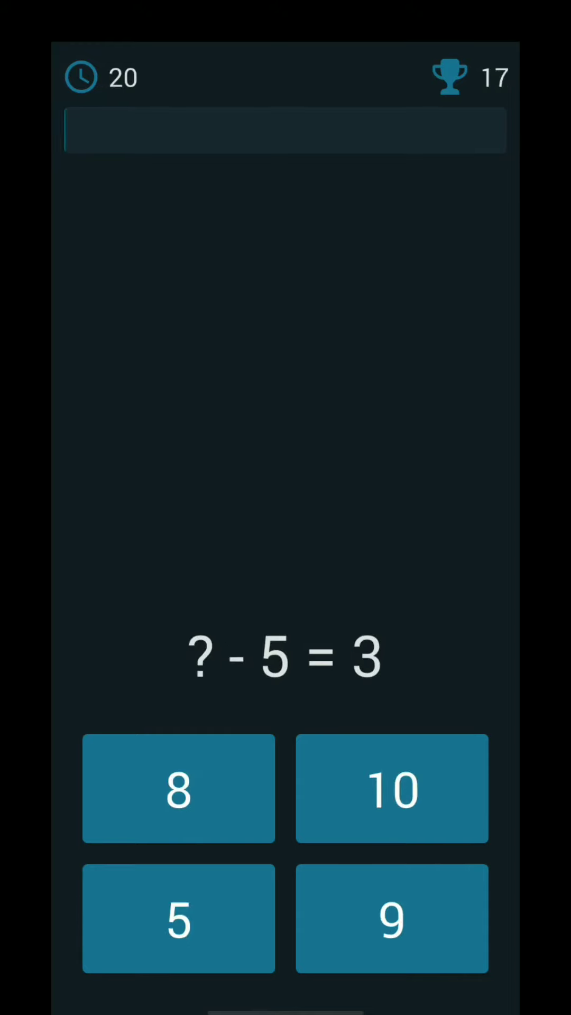
left_click(234, 820)
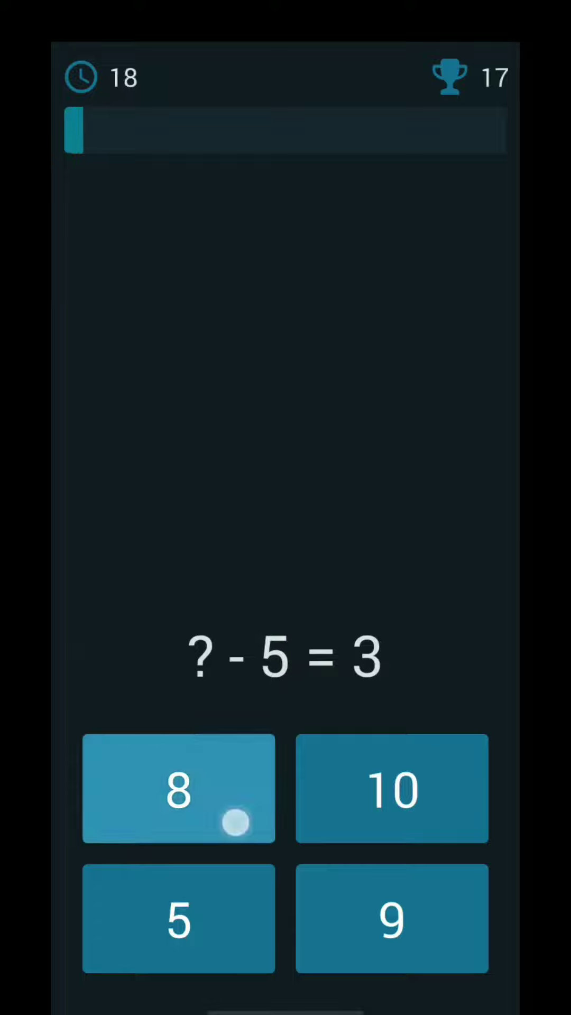
left_click(217, 912)
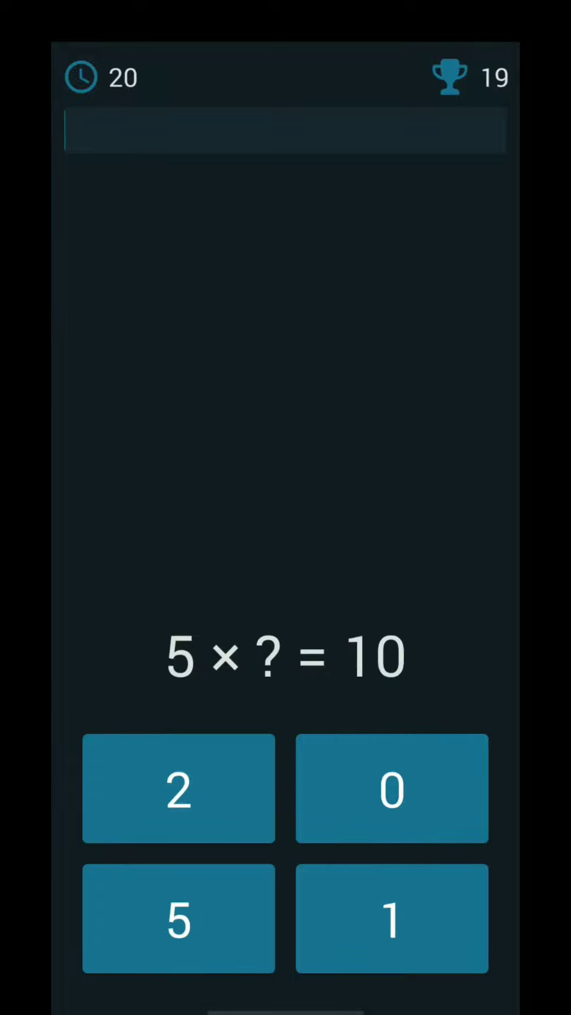
left_click(250, 806)
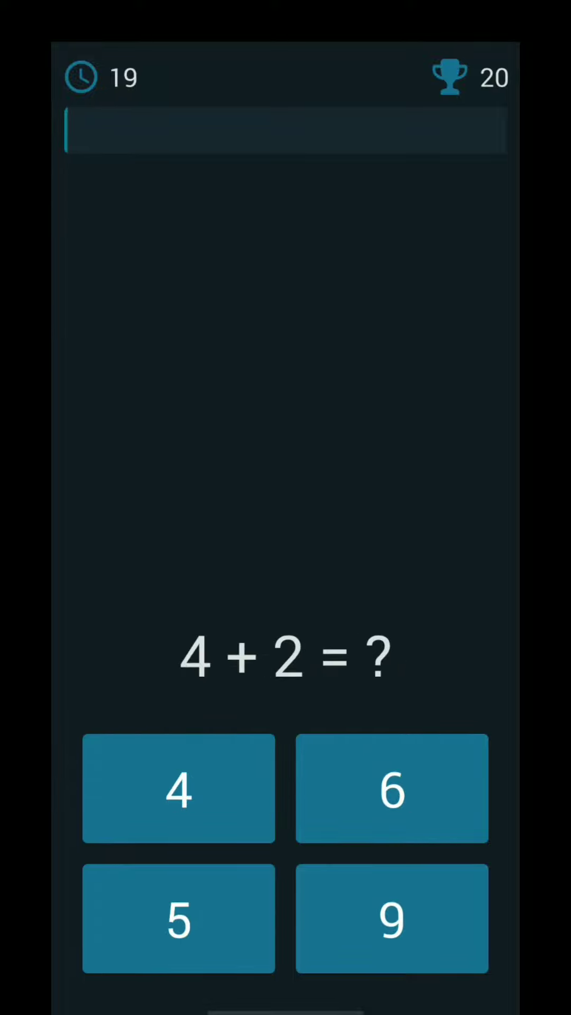
left_click(400, 800)
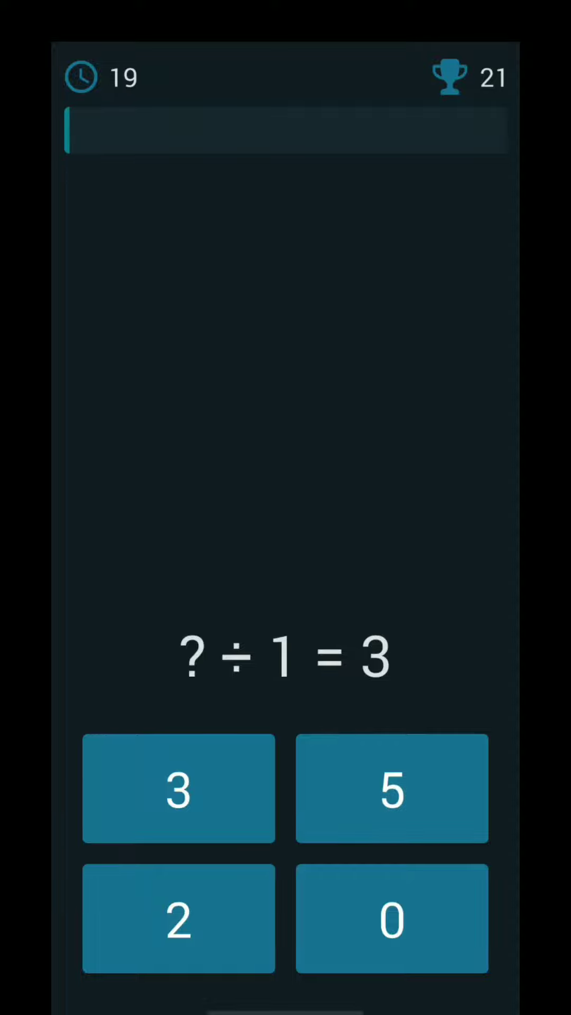
left_click(234, 809)
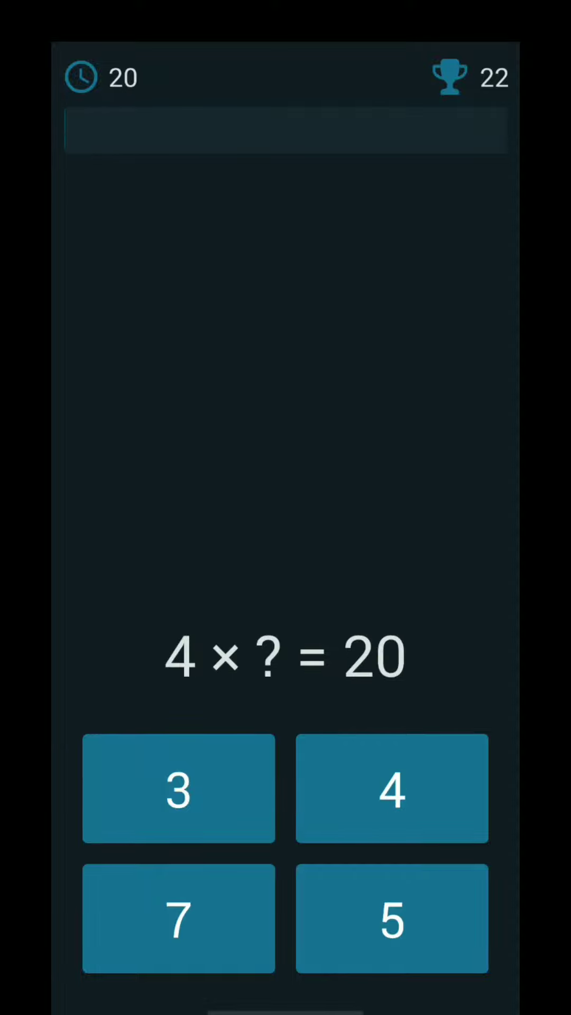
left_click(392, 918)
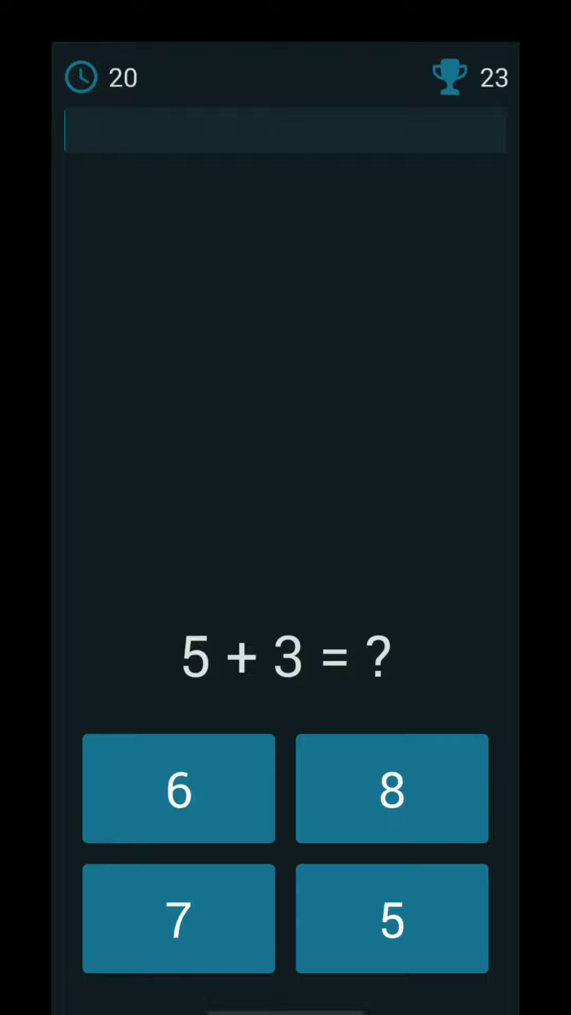
left_click(392, 793)
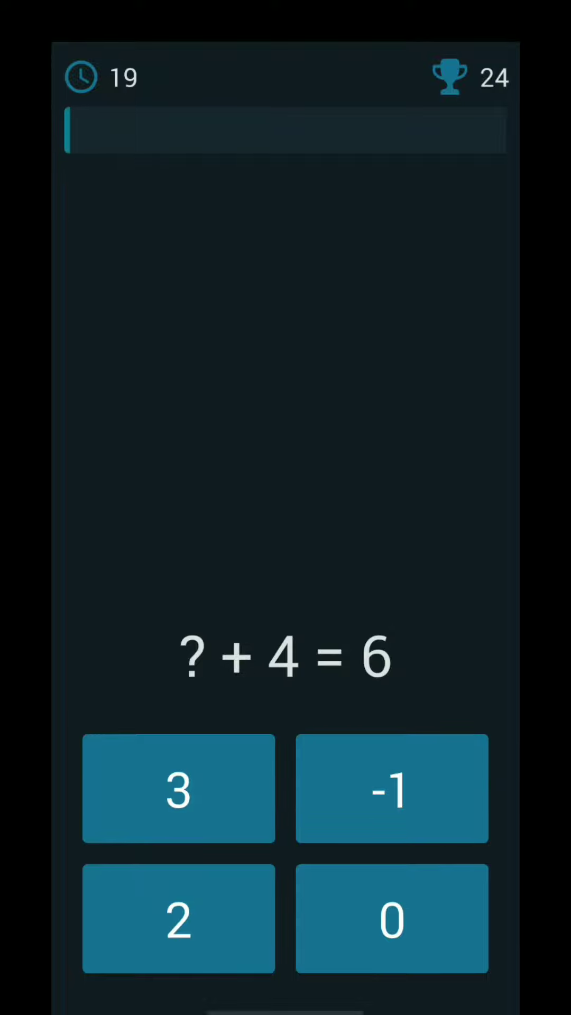
Answer the equations from ? + 4 = 6 onward with 2, 3, 7, 1, 1, 3, 3 and 2
left_click(222, 913)
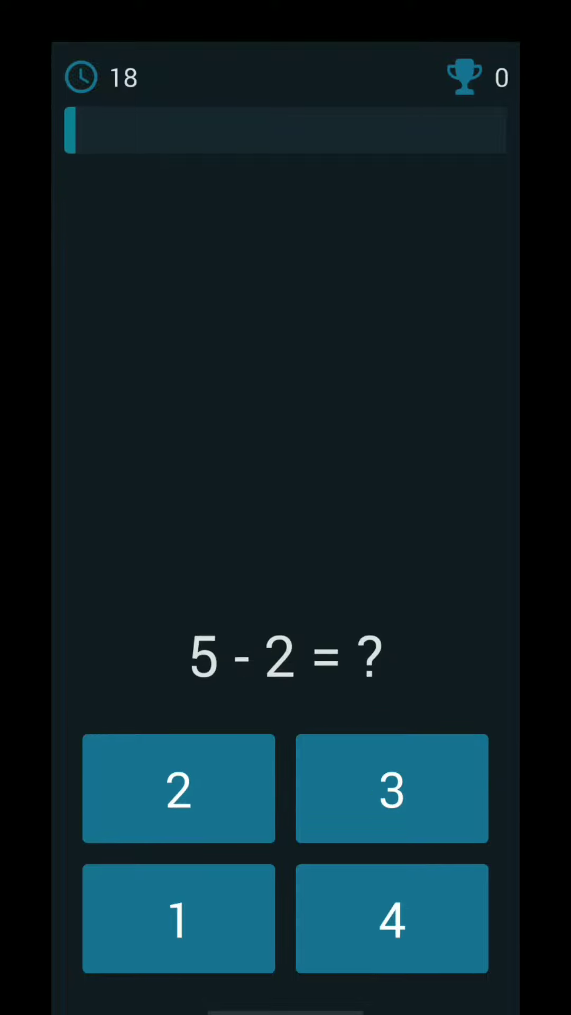
left_click(392, 792)
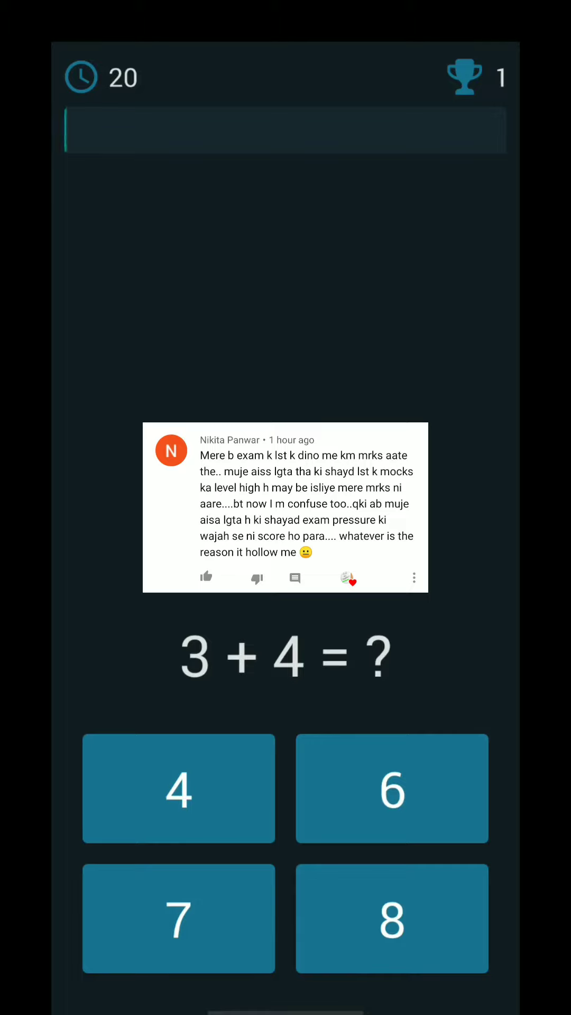
left_click(179, 918)
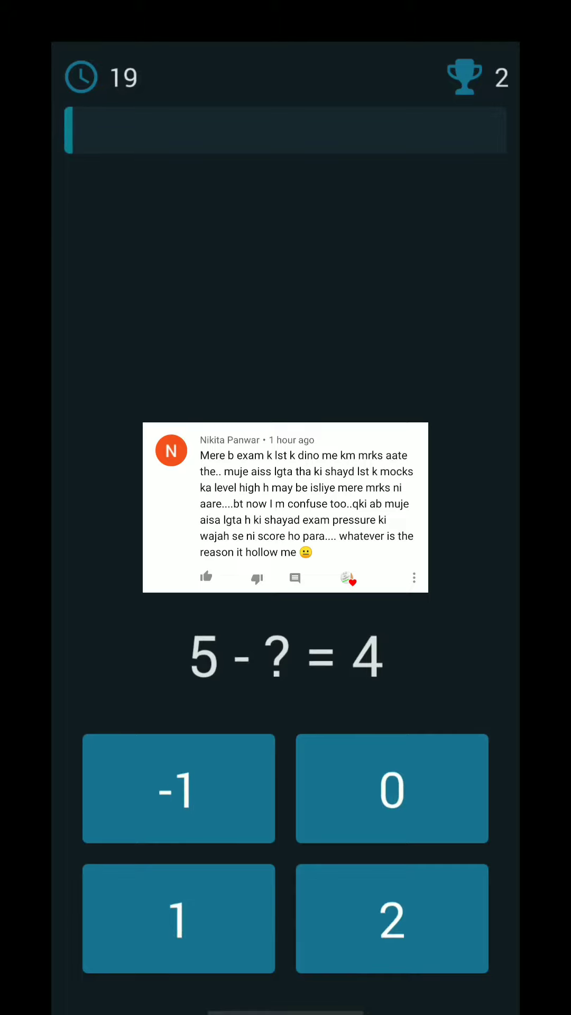
left_click(179, 918)
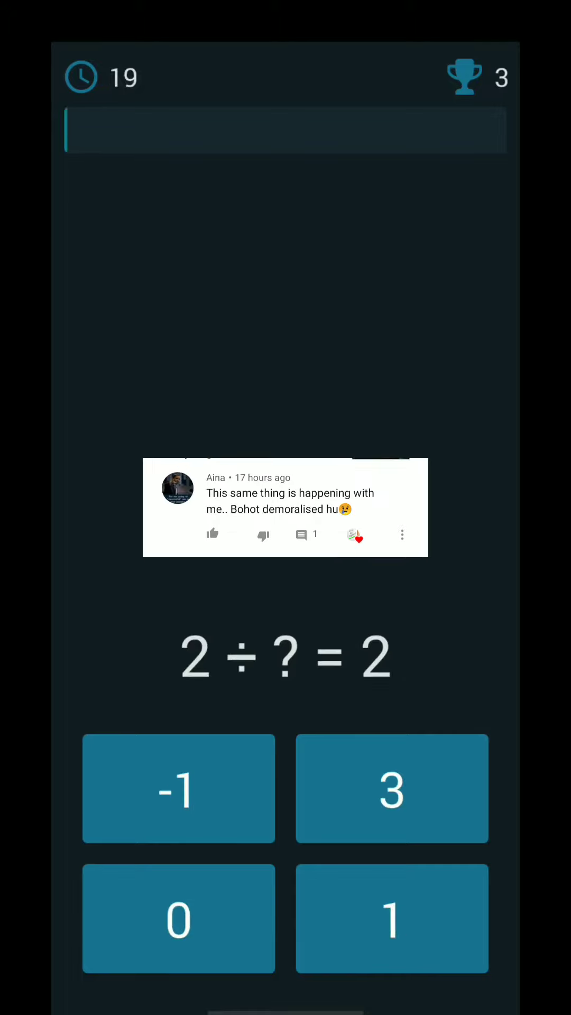
left_click(392, 919)
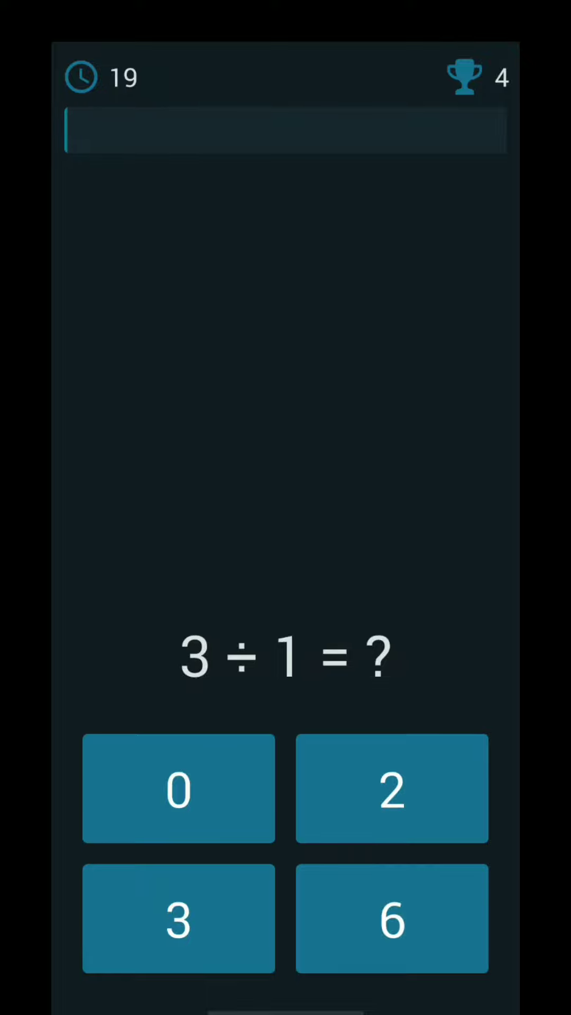
left_click(230, 919)
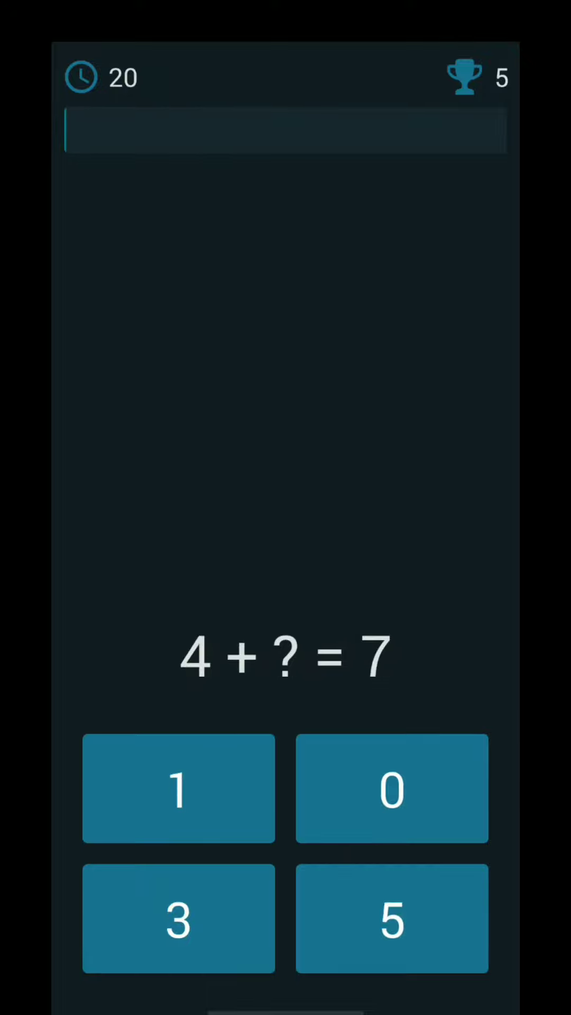
left_click(178, 918)
left_click(419, 790)
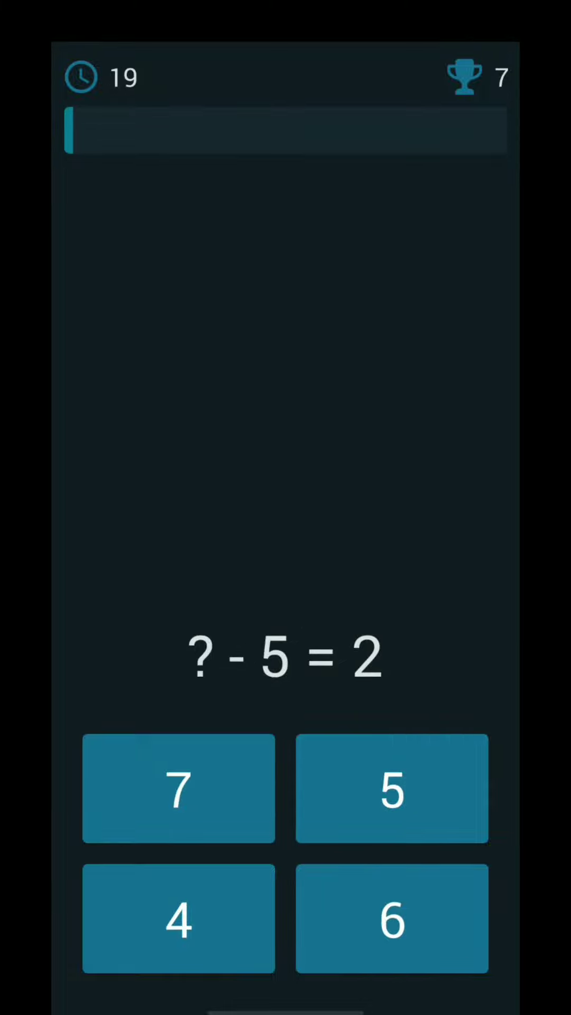
Answer the equations from ? - 5 = 2 onward with 7, 1, 3, 4, 3, 4, 6 and 1
left_click(234, 799)
left_click(221, 920)
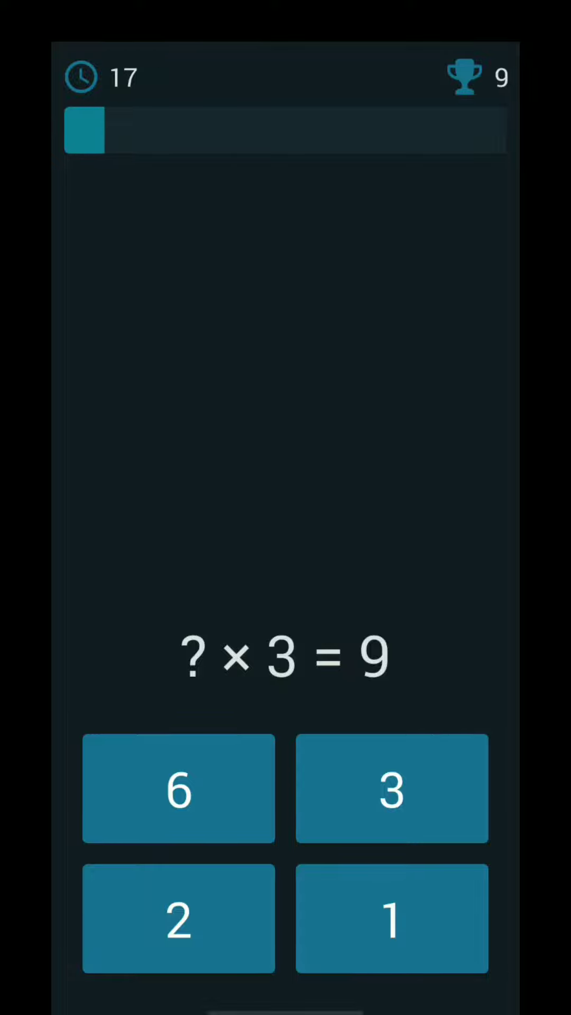
left_click(391, 788)
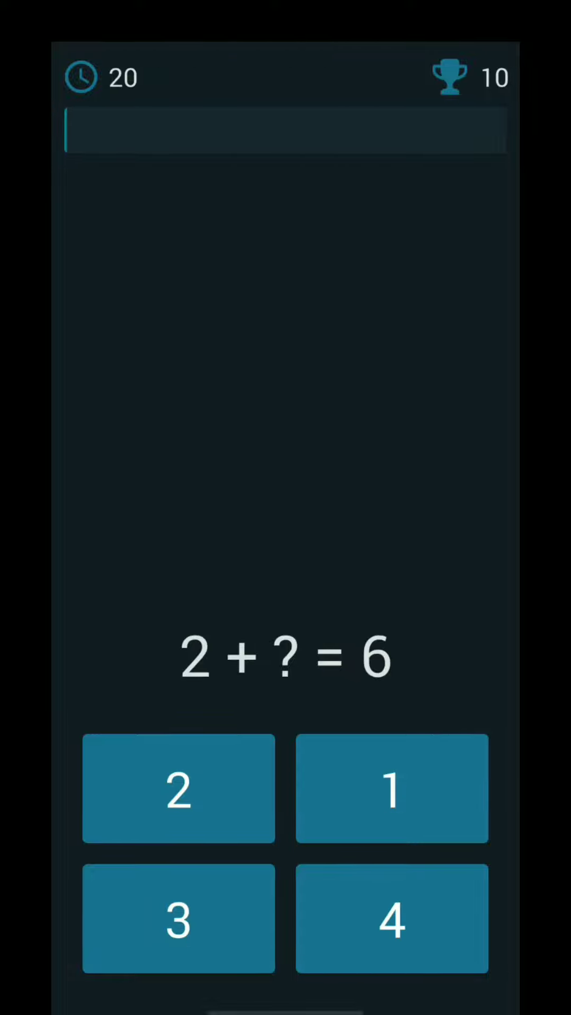
left_click(391, 918)
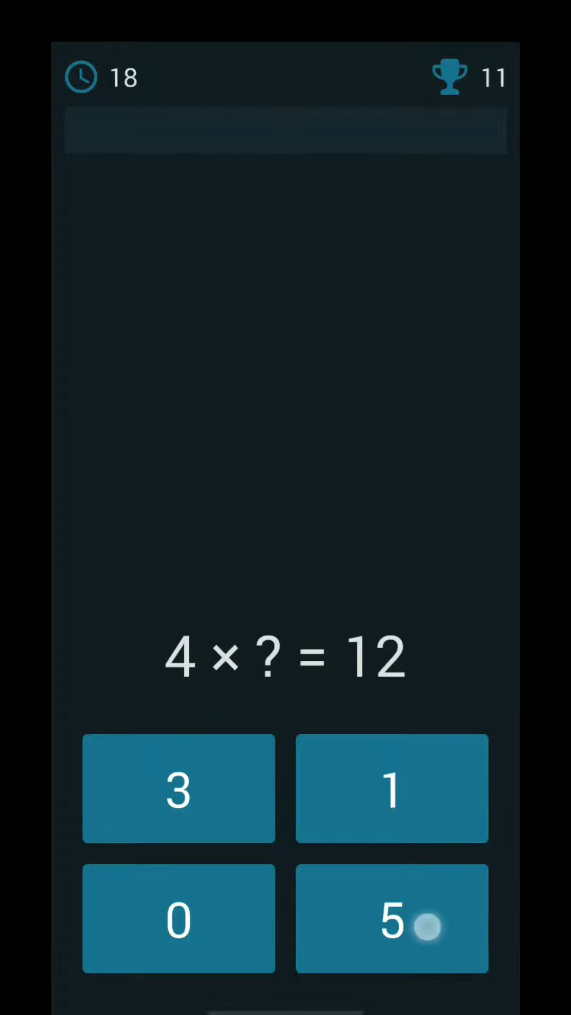
left_click(237, 808)
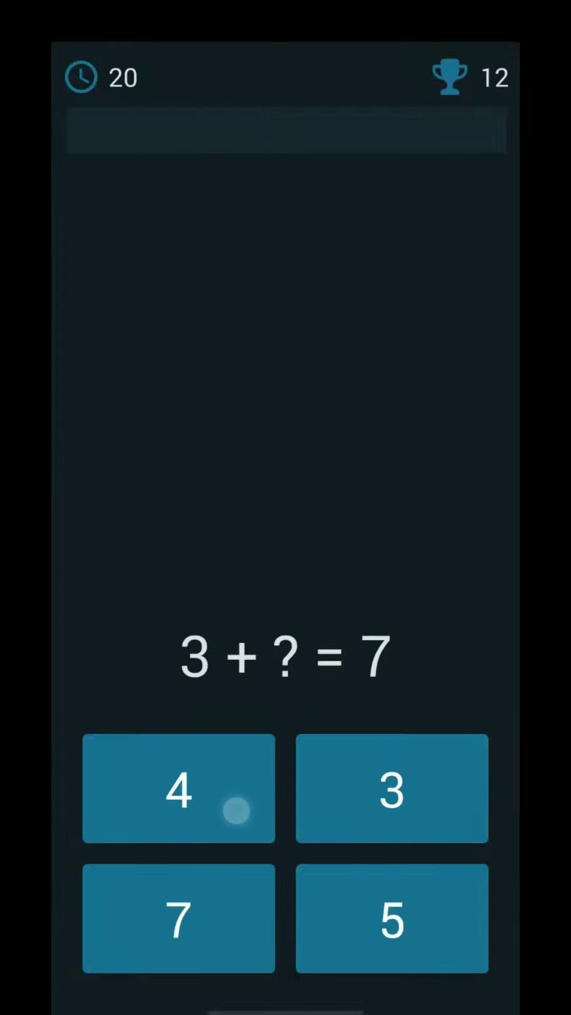
left_click(231, 804)
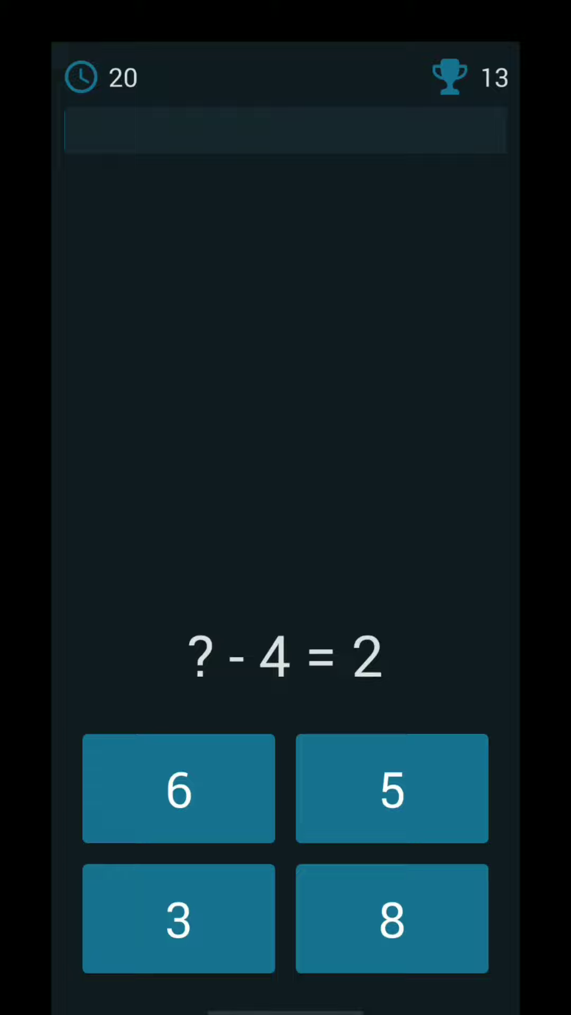
left_click(179, 789)
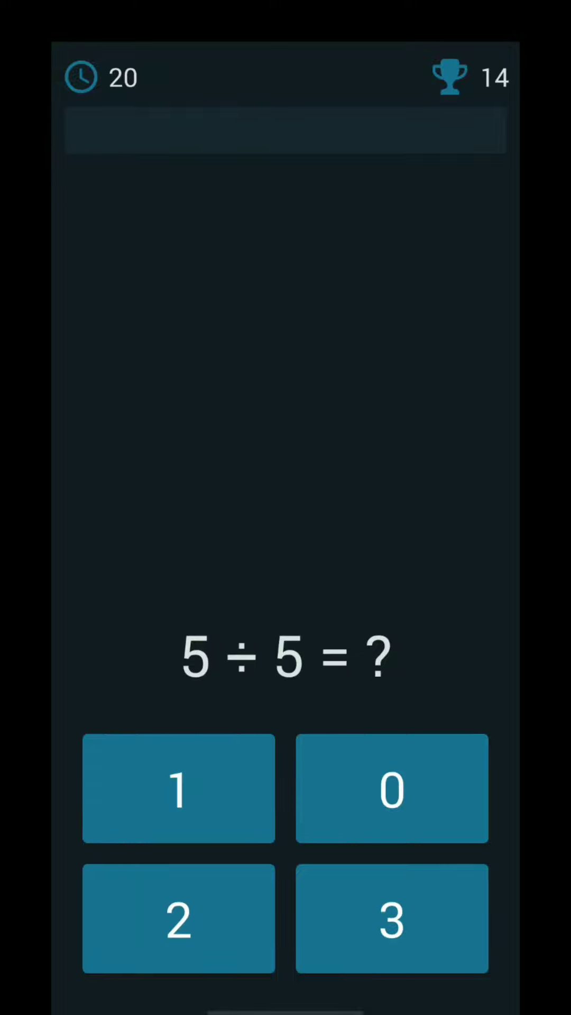
left_click(238, 800)
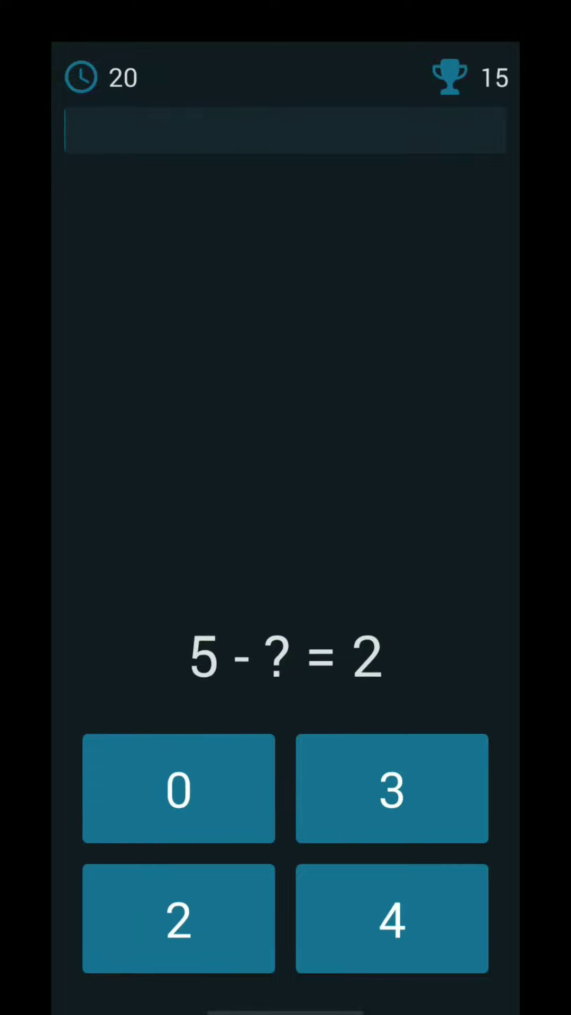
Answer the equations from 5 - ? = 2 onward with 3, 4, 1, 16, 1, 9, 2 and 2
left_click(391, 789)
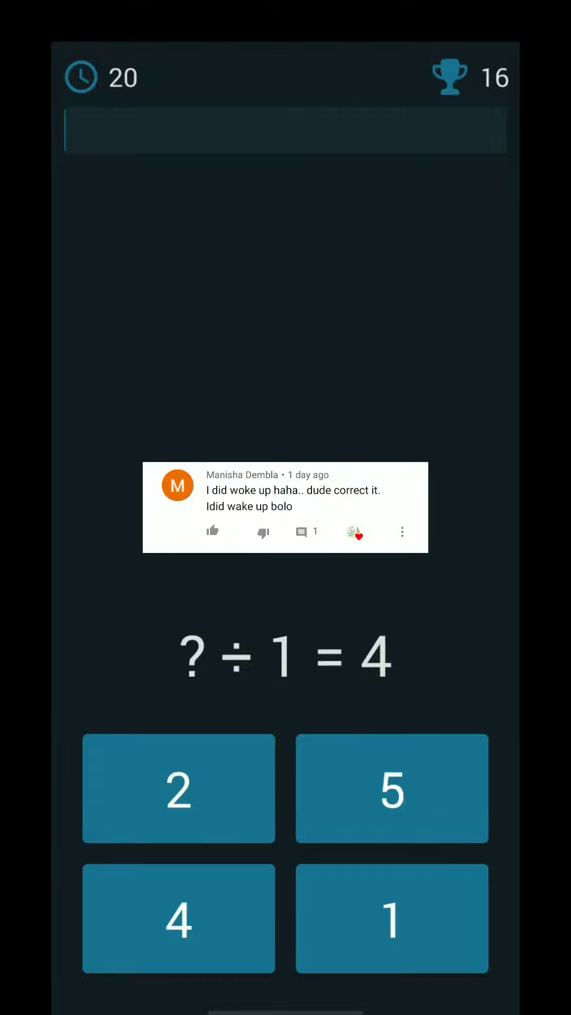
left_click(204, 918)
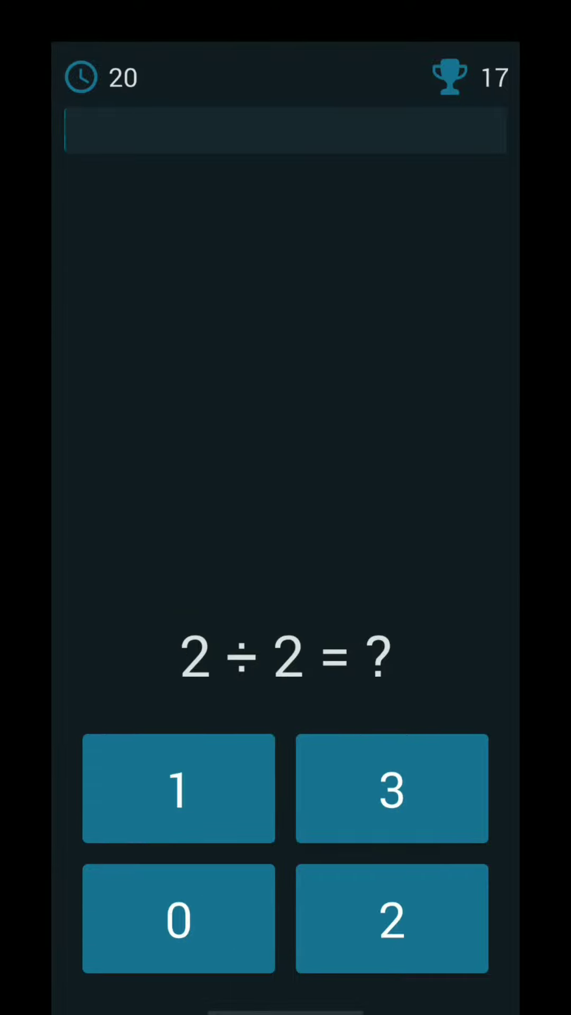
left_click(234, 789)
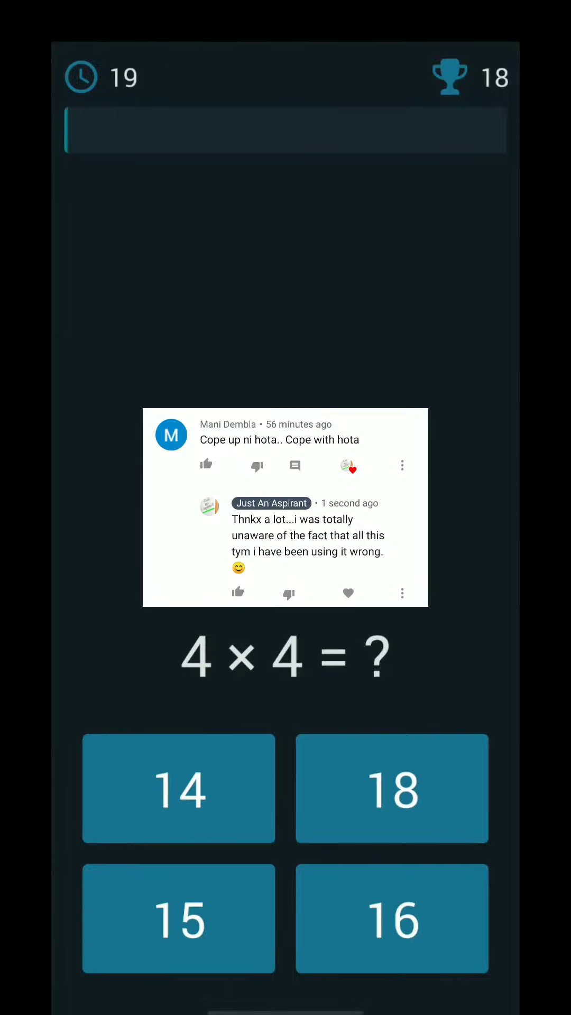
left_click(420, 920)
left_click(241, 800)
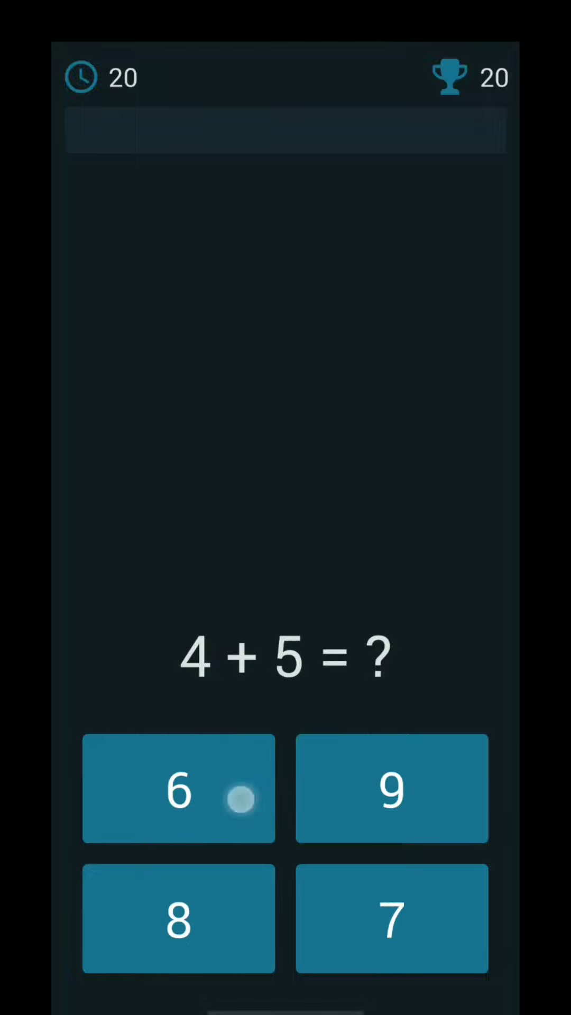
left_click(392, 789)
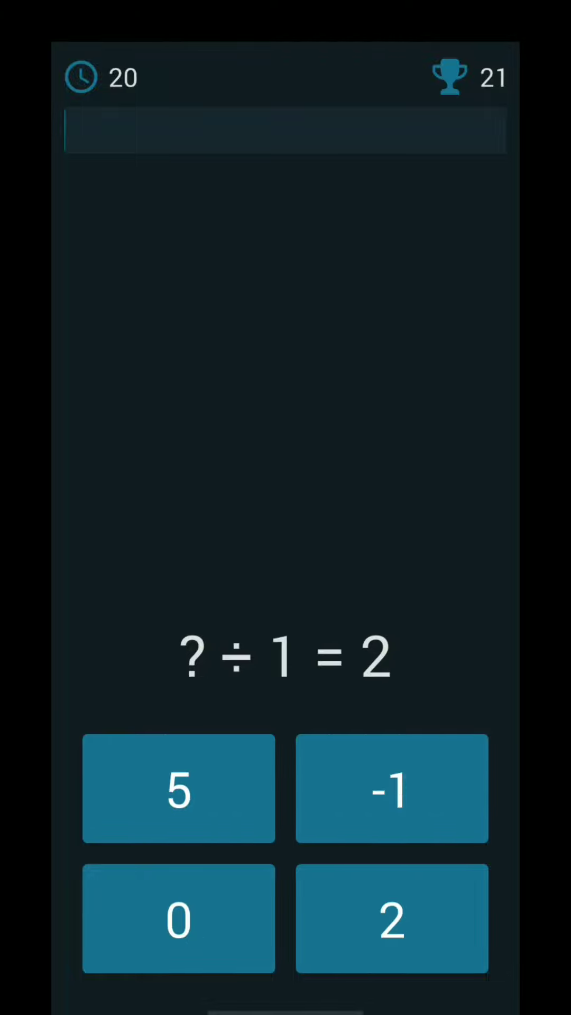
left_click(392, 918)
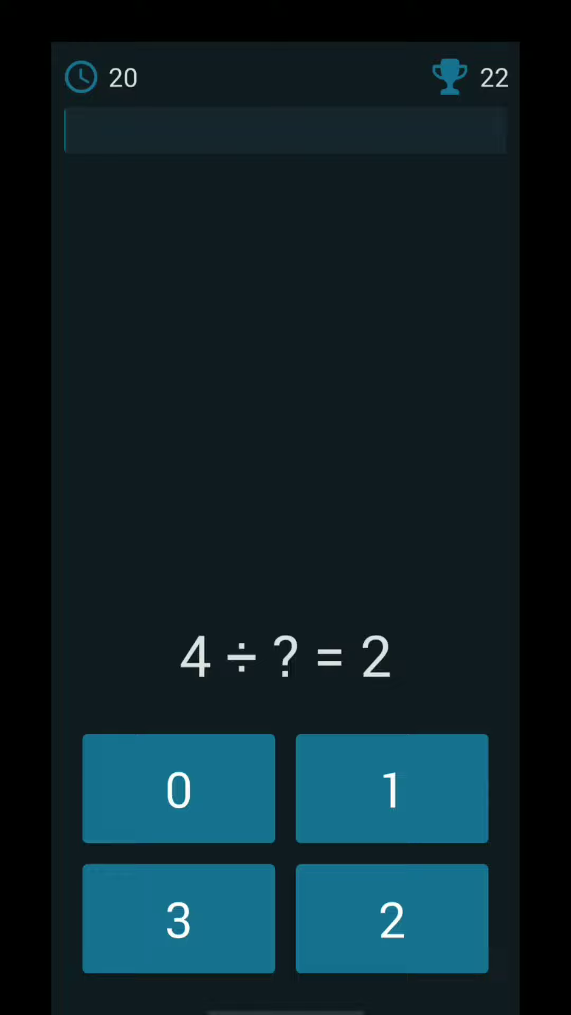
left_click(392, 918)
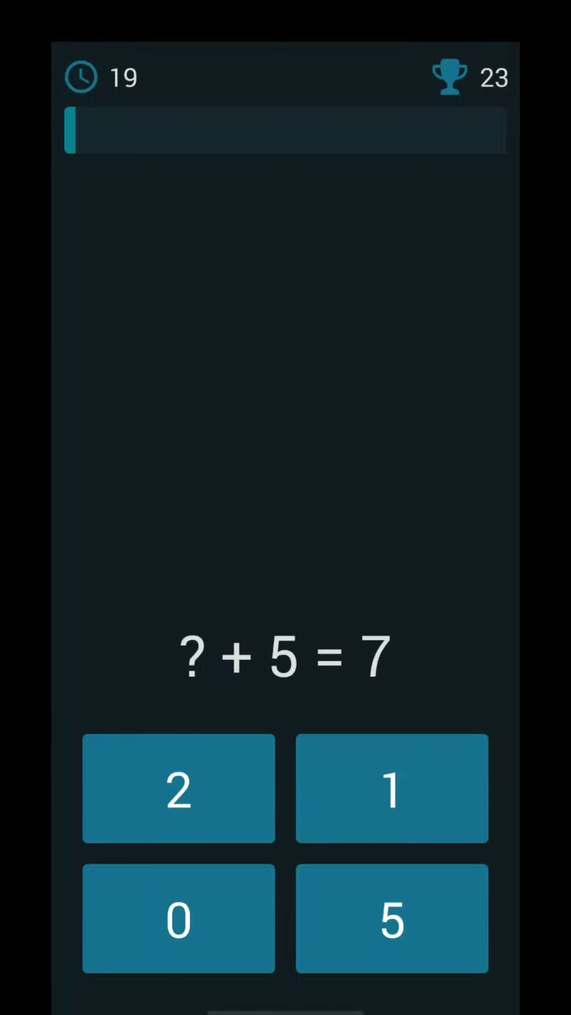
Answer the equations from ? + 5 = 7 onward with 2, 4, 2, 1, 3, 3, 8 and 3
left_click(178, 788)
left_click(392, 788)
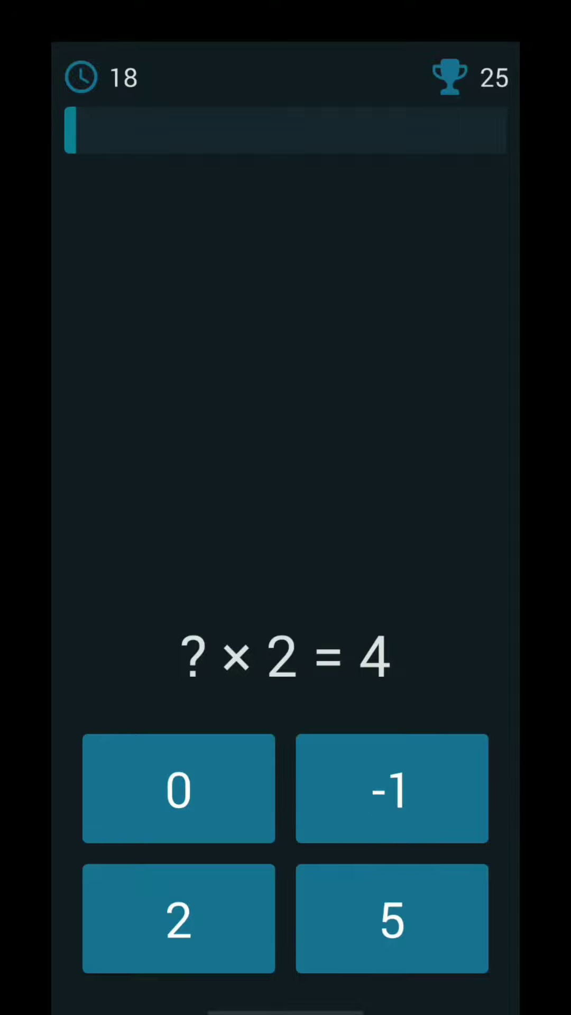
left_click(179, 918)
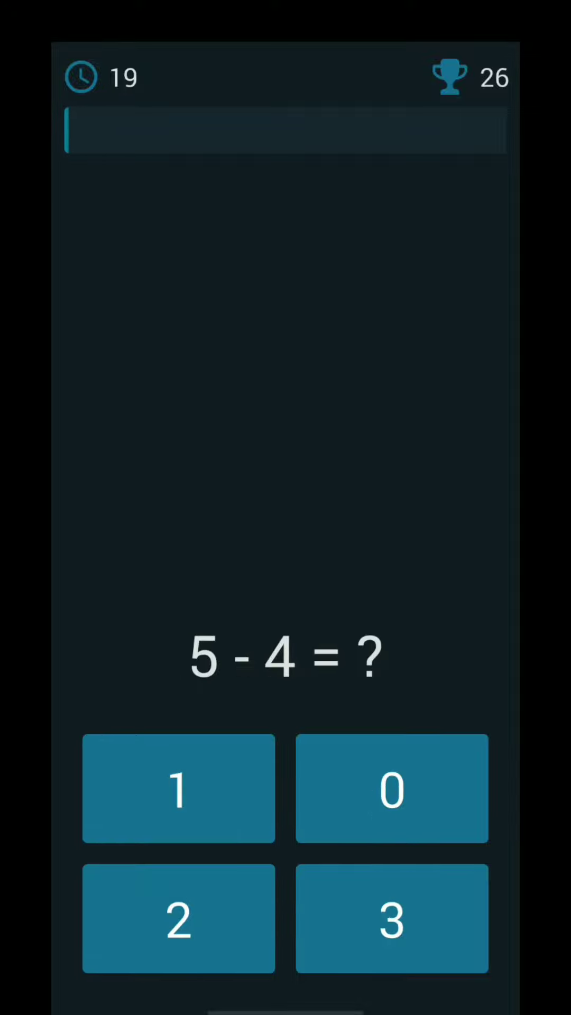
left_click(240, 804)
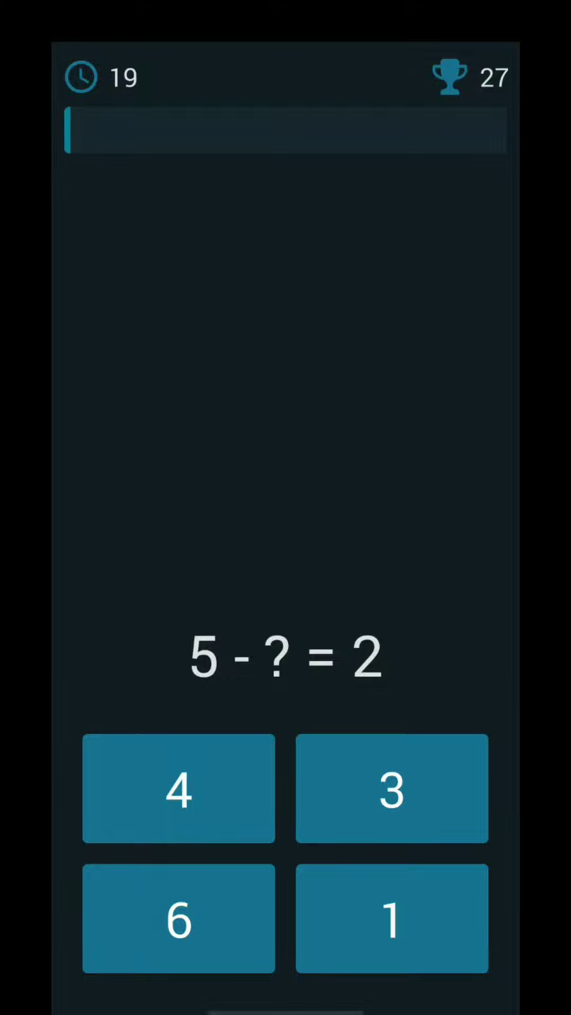
left_click(415, 790)
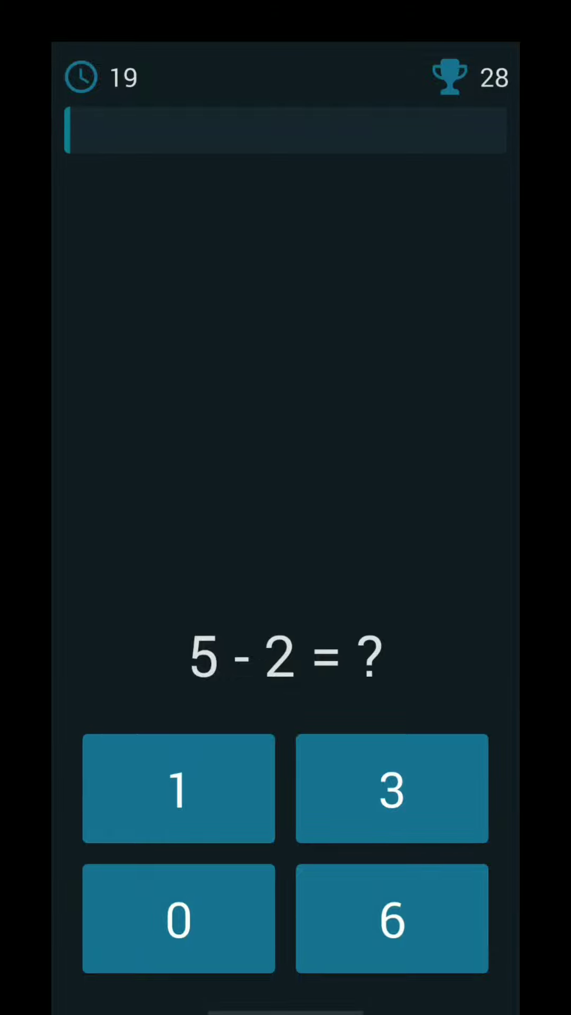
left_click(390, 791)
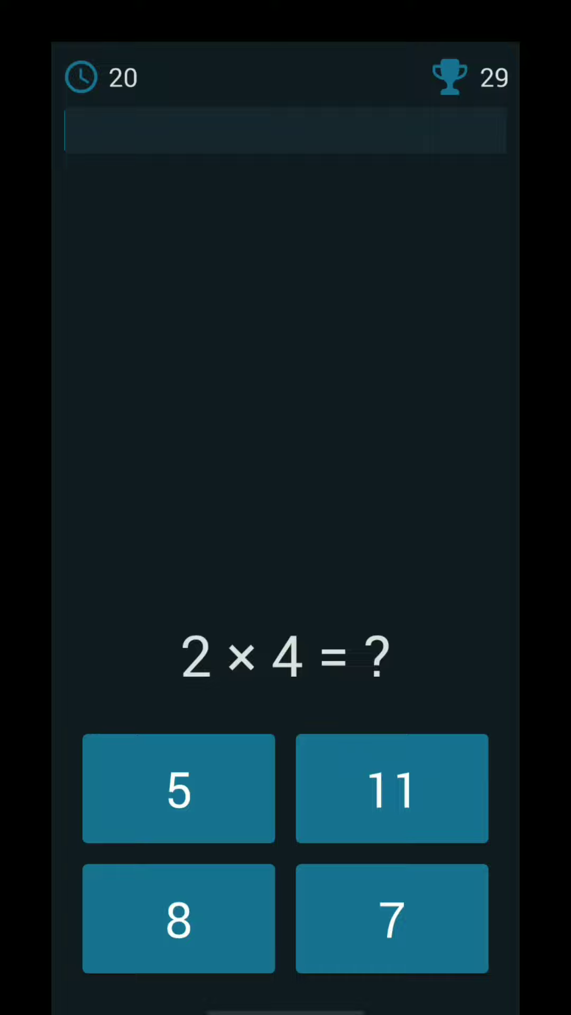
left_click(218, 905)
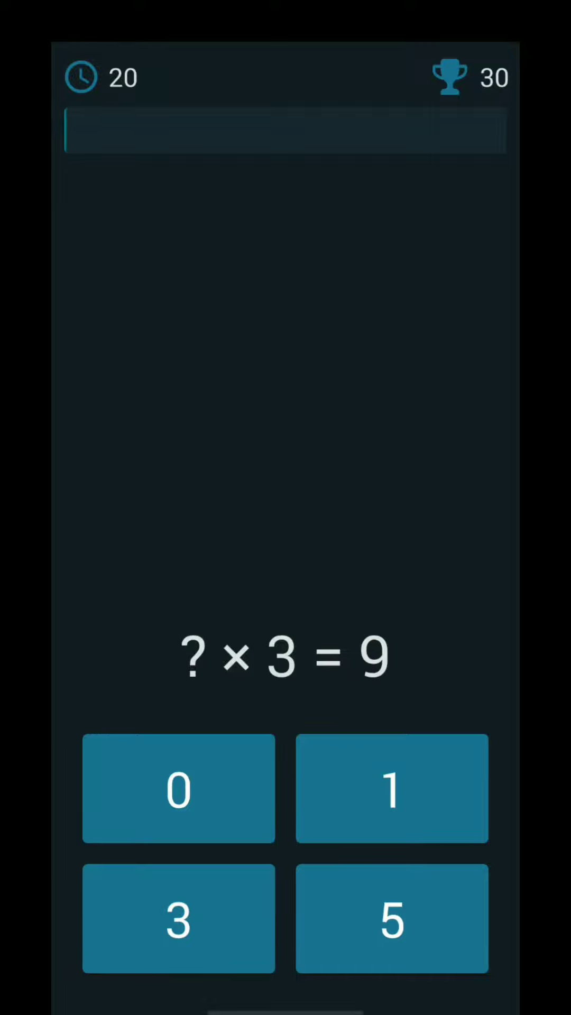
left_click(209, 914)
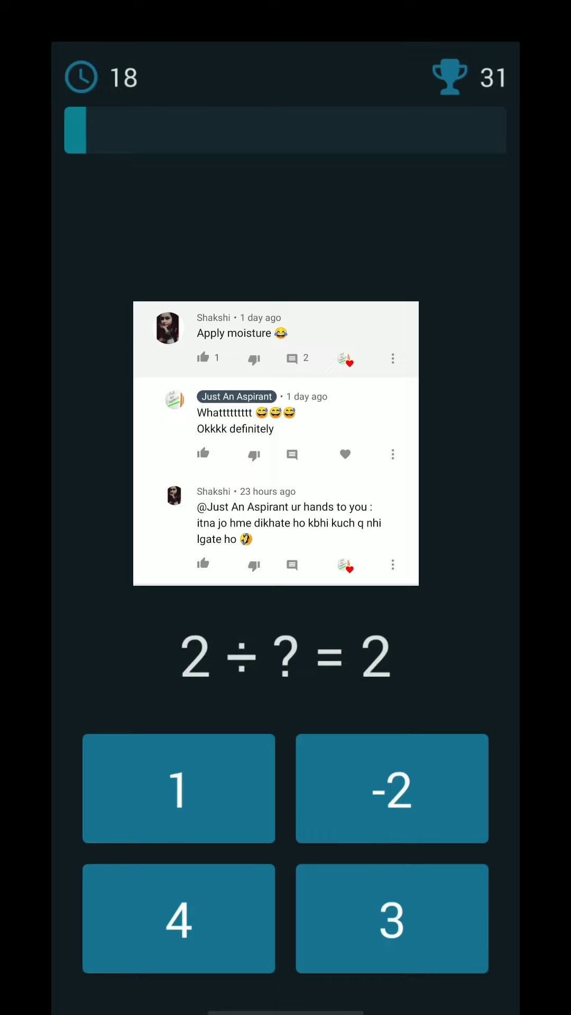
Answer 2 ÷ ? = 2, 4 + 2, 2 × ? = 4, ? × 5 = 25 and ? + 3 = 5 with 1, 6, 2, 5, 2
left_click(237, 808)
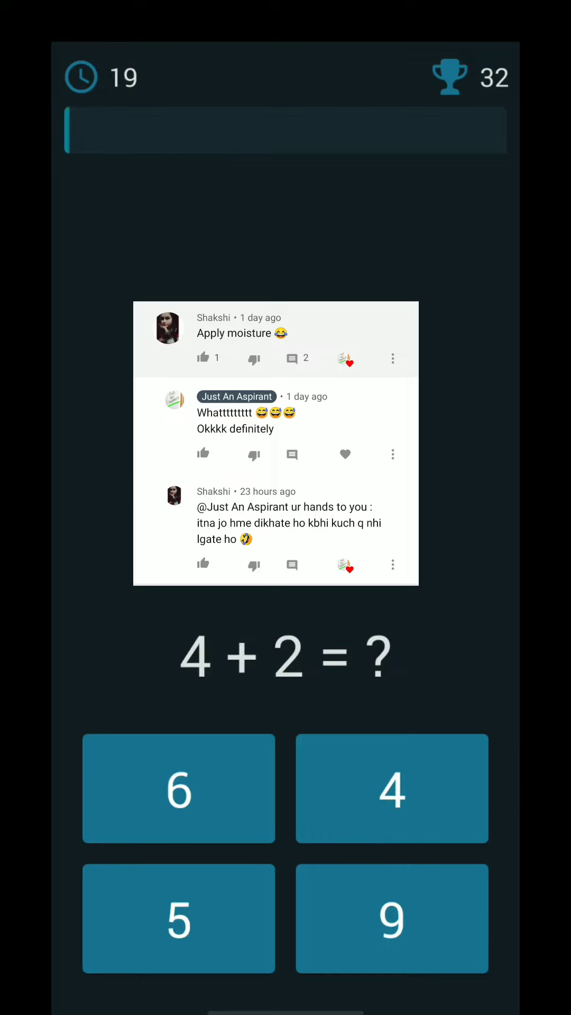
left_click(241, 809)
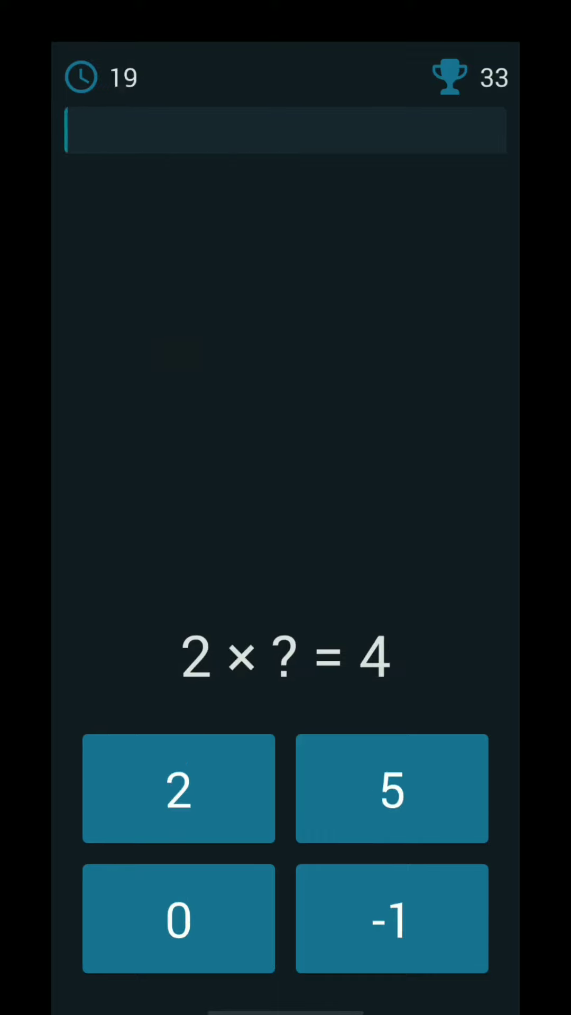
left_click(238, 803)
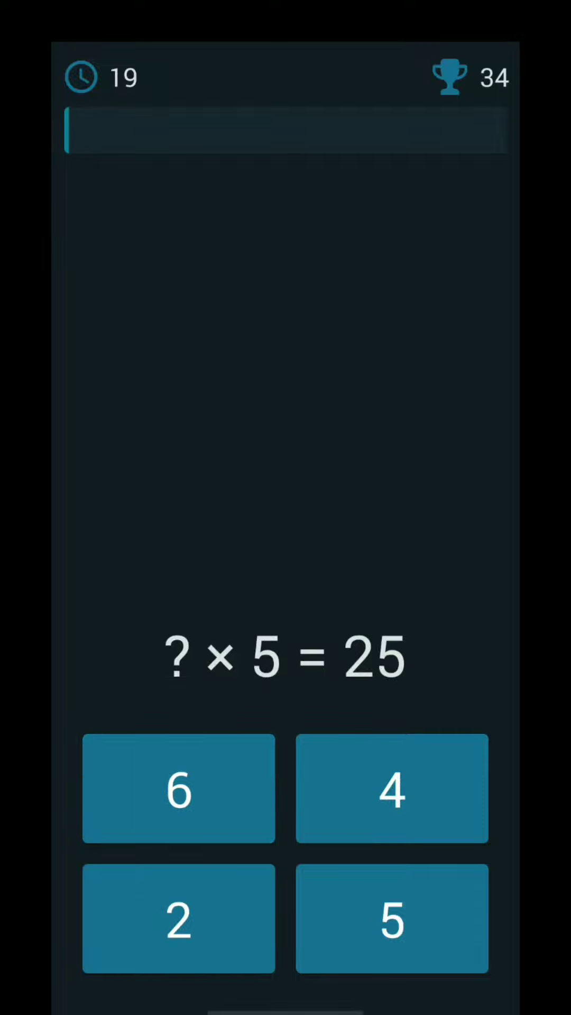
left_click(392, 918)
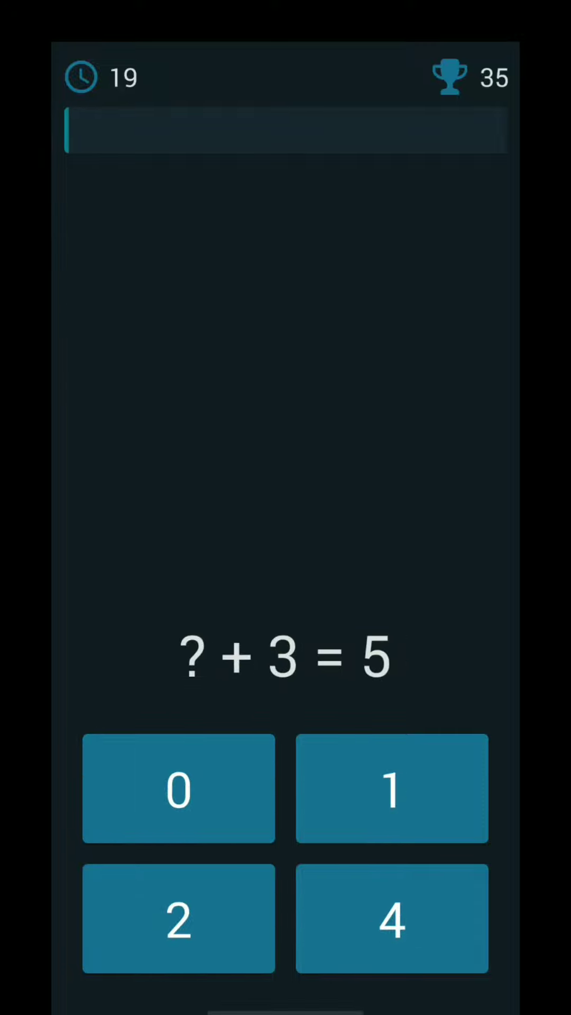
left_click(178, 918)
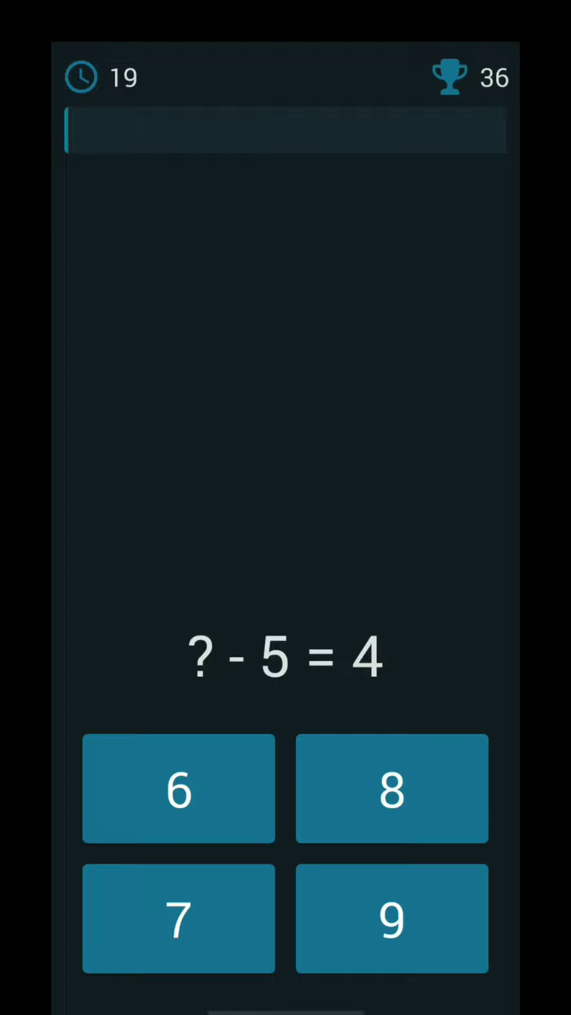